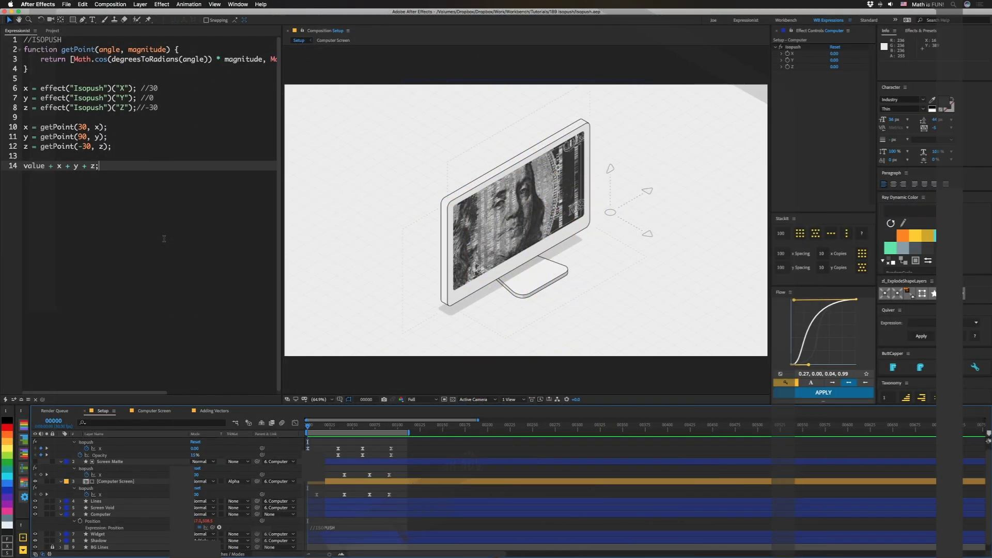
Preview the composition, then select the Computer layer and hide its shape path outlines
key(space)
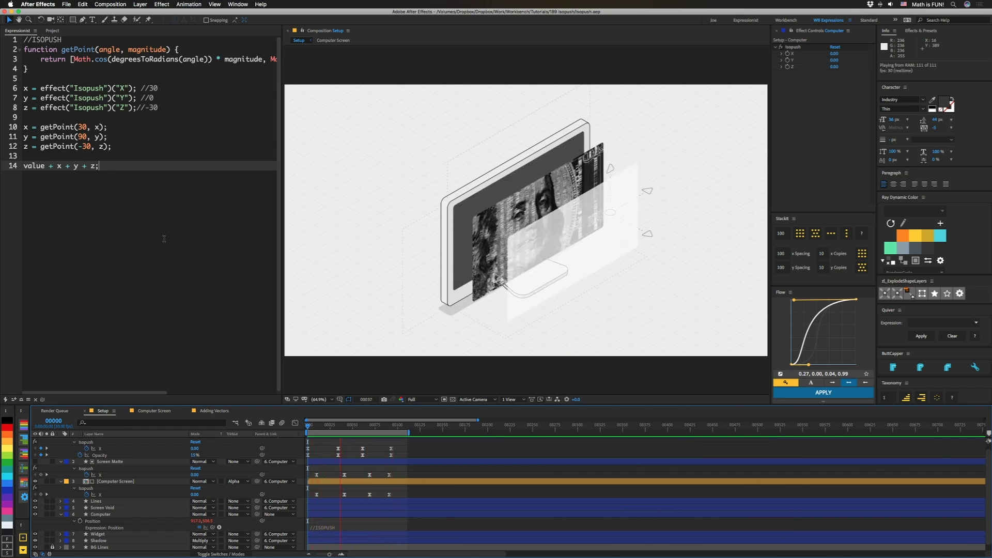
key(space)
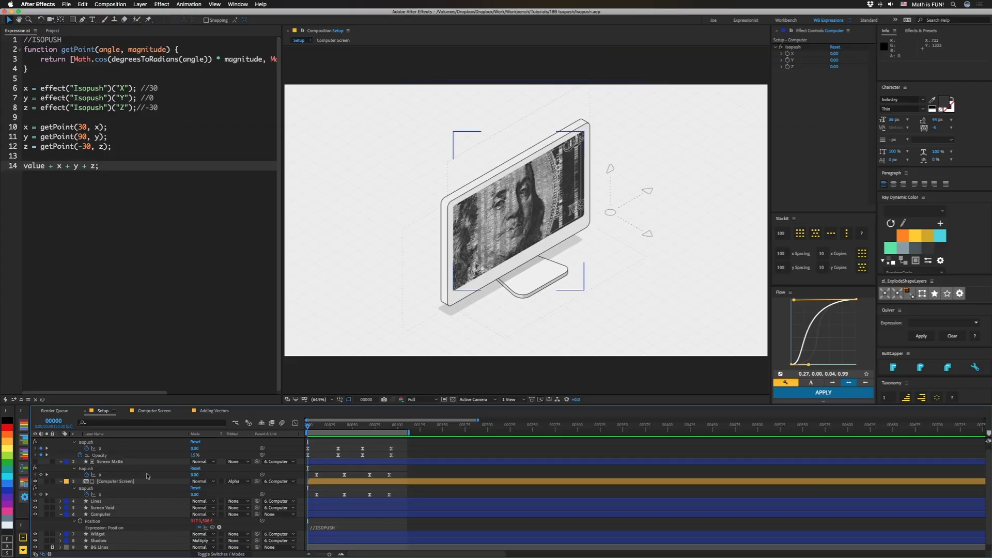
click(107, 515)
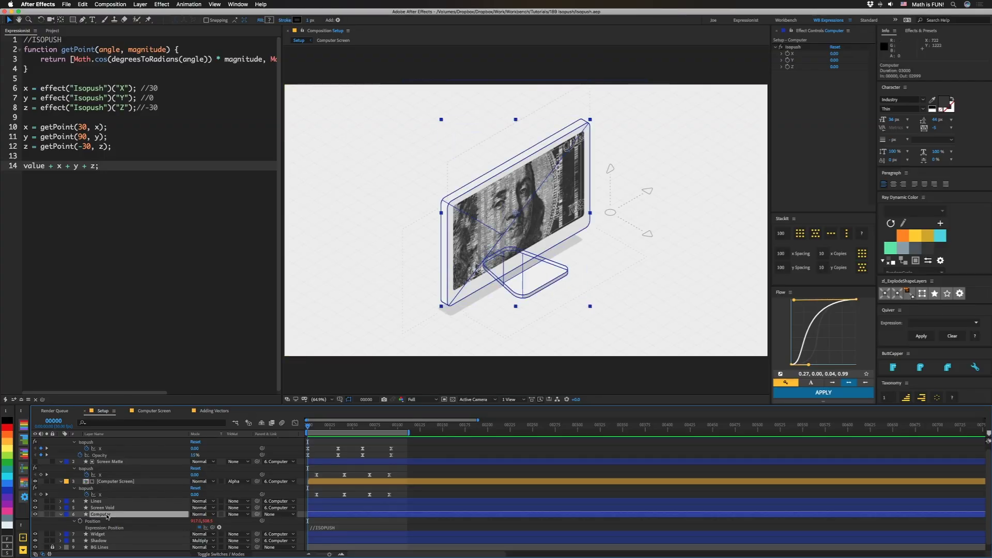
click(350, 399)
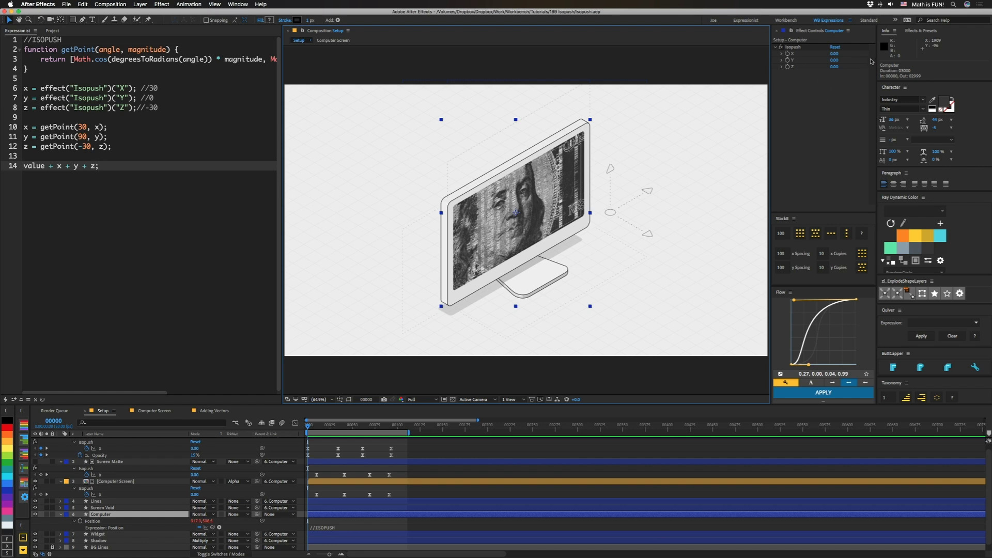
Set Isopush Z to 125, then scrub it to push the monitor along Z
click(834, 67)
text(125)
key(Return)
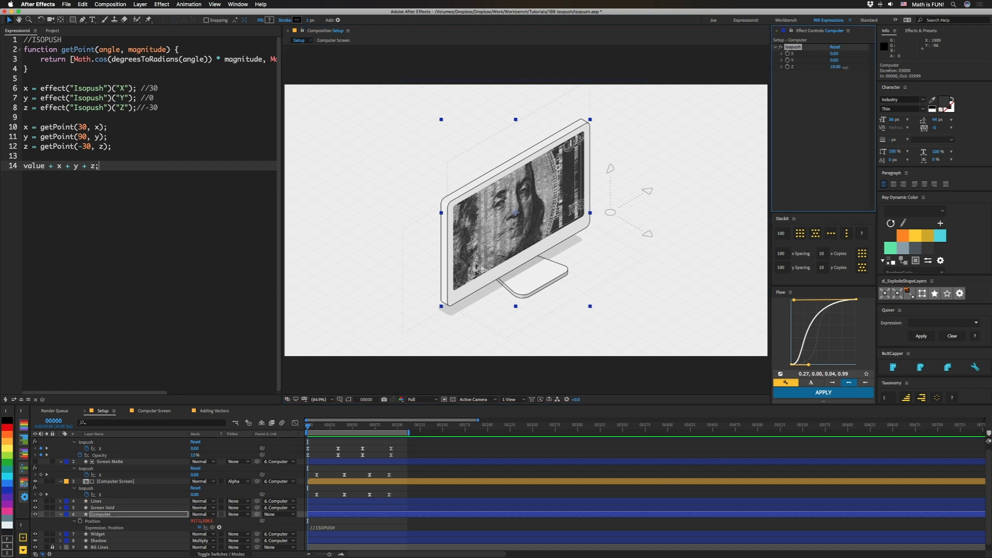
drag(834, 67, 841, 96)
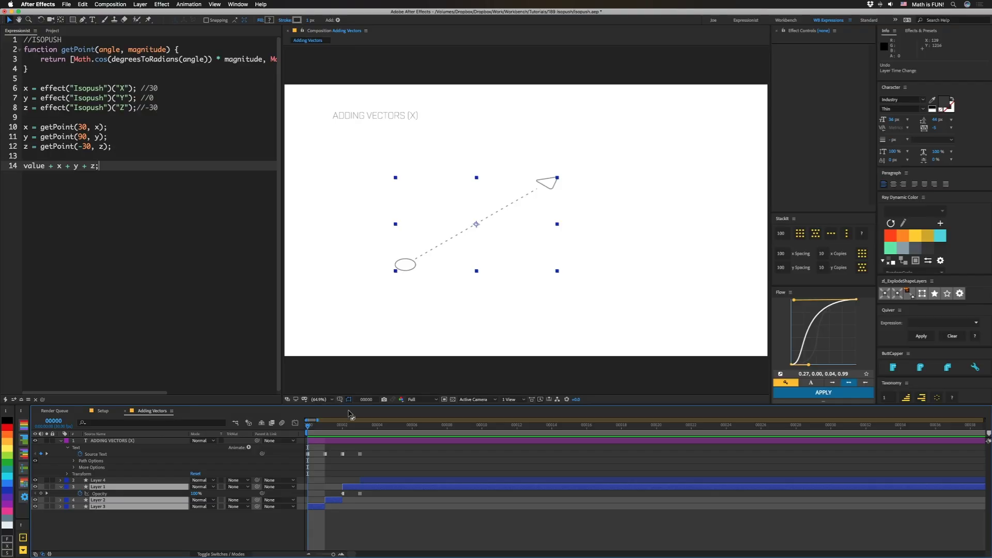
Select the vector shape layers and toggle between the X and X+Y frames, settling on X+Y
click(230, 530)
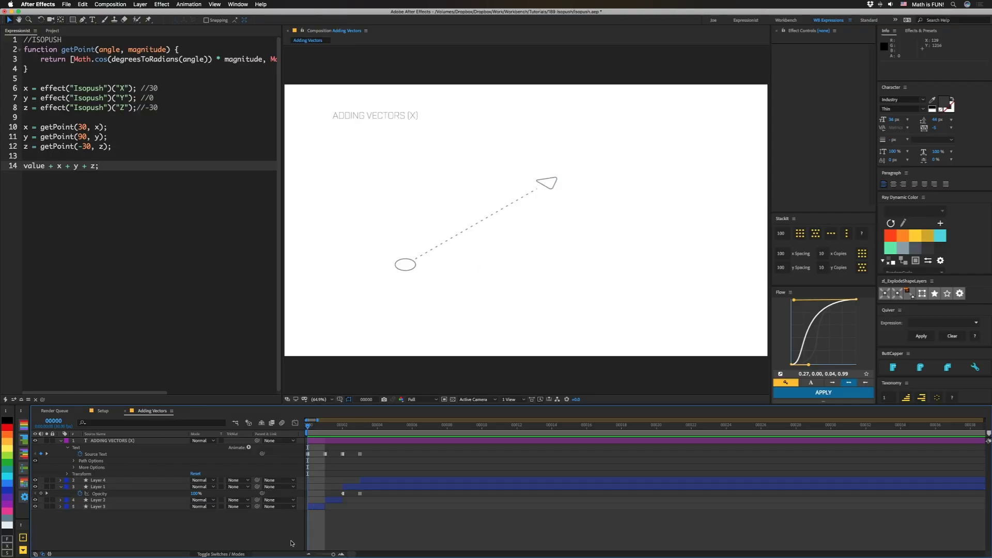
click(242, 508)
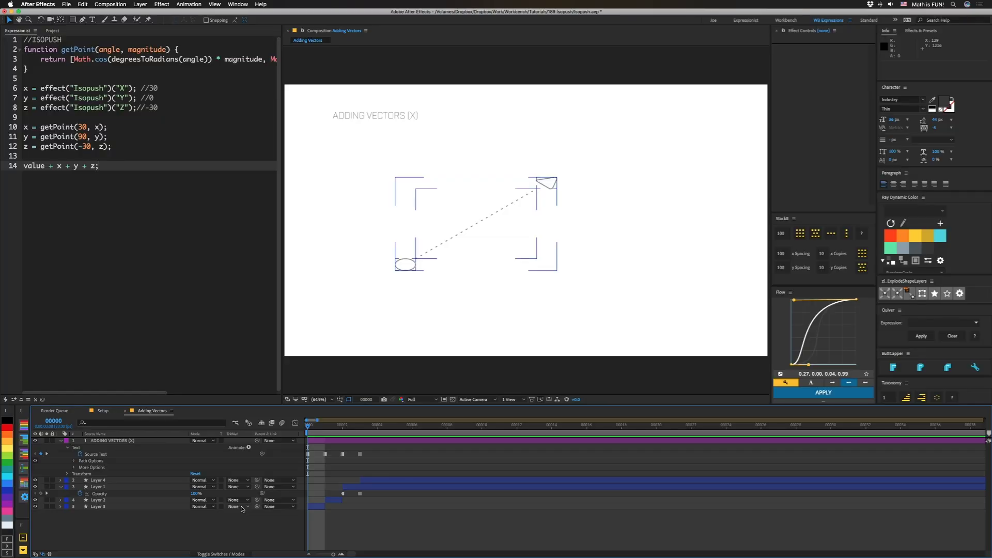
key(Page_Down)
key(Page_Down)
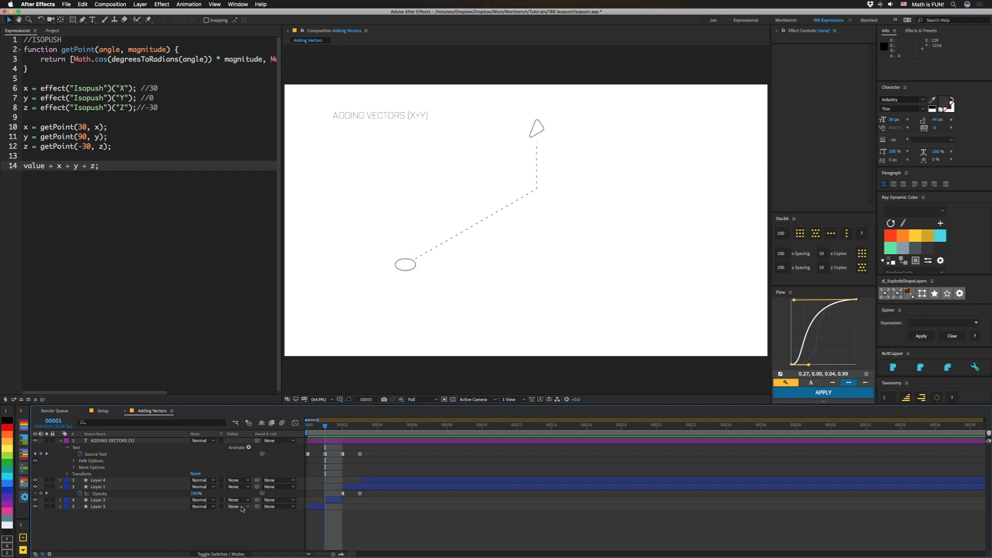
key(Page_Up)
key(Page_Down)
key(Page_Up)
Reselect all vector layers and advance through X+Y+Z to the COMPOSITE VECTOR frame
click(556, 166)
key(ctrl+a)
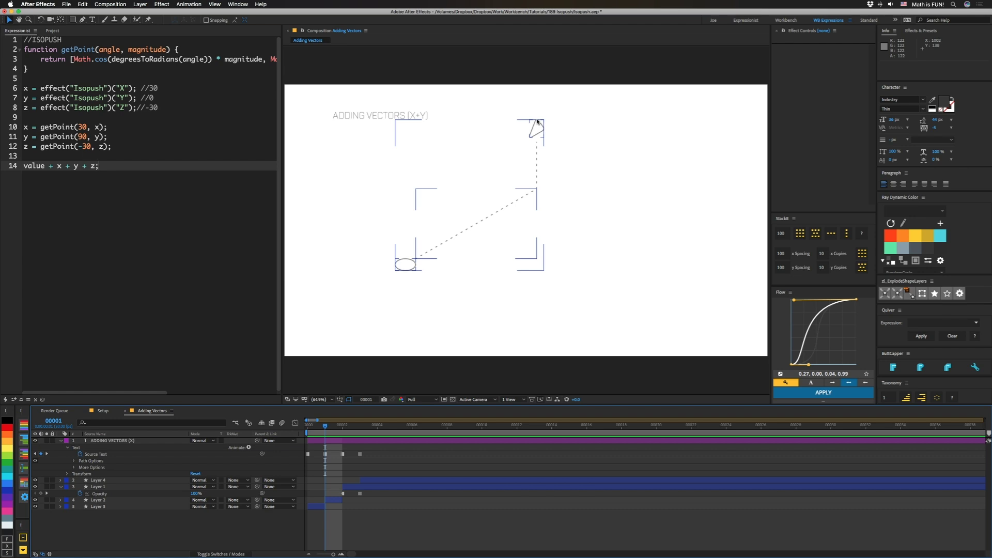
key(Page_Down)
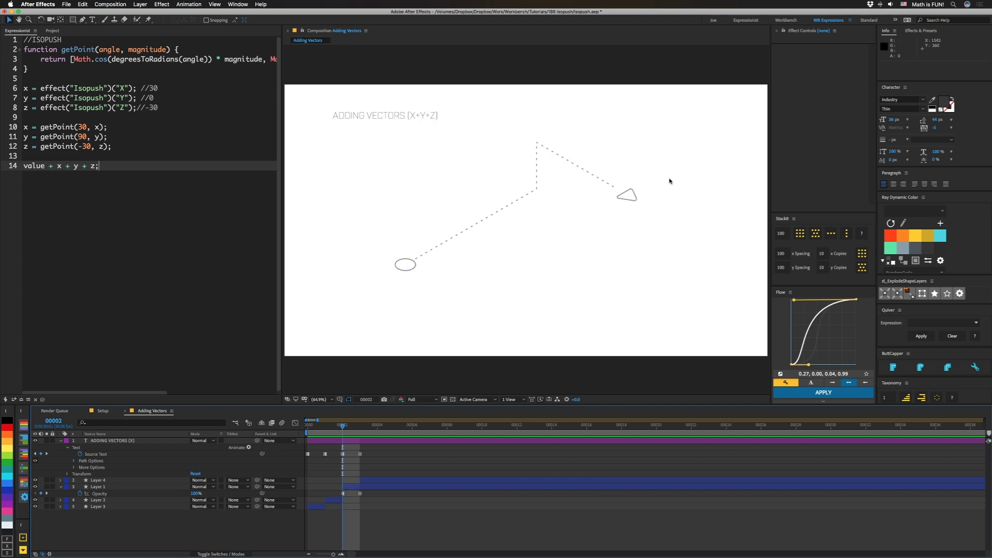
key(ctrl+a)
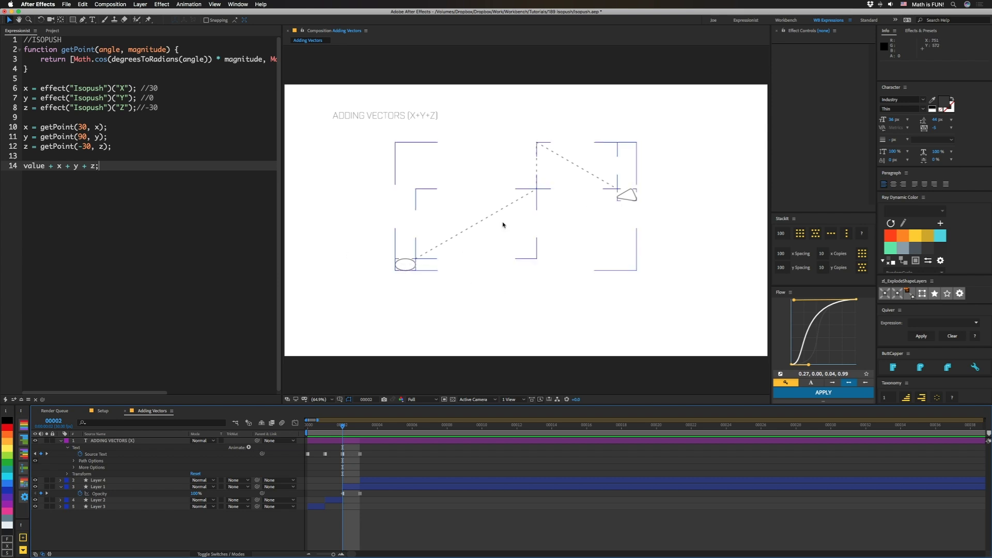
key(Page_Down)
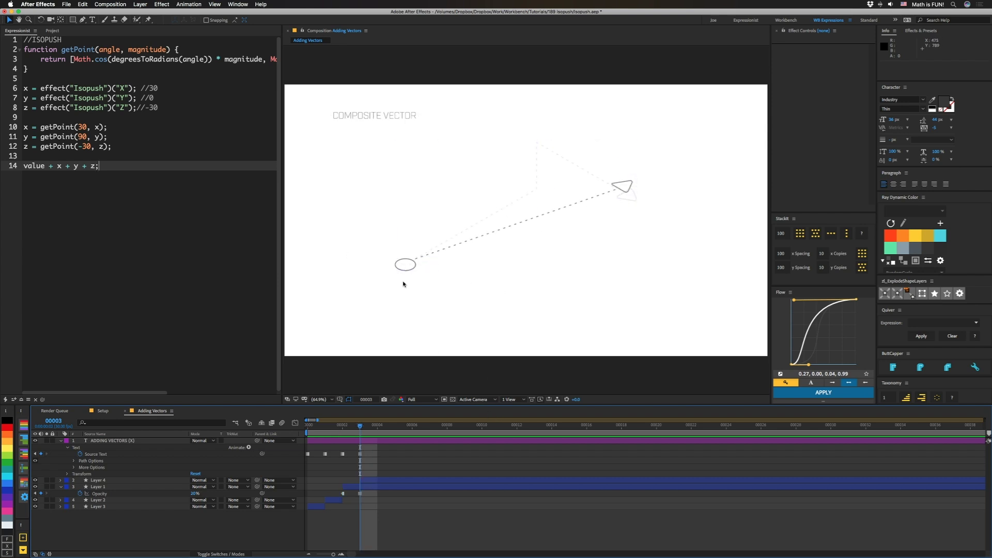
click(509, 238)
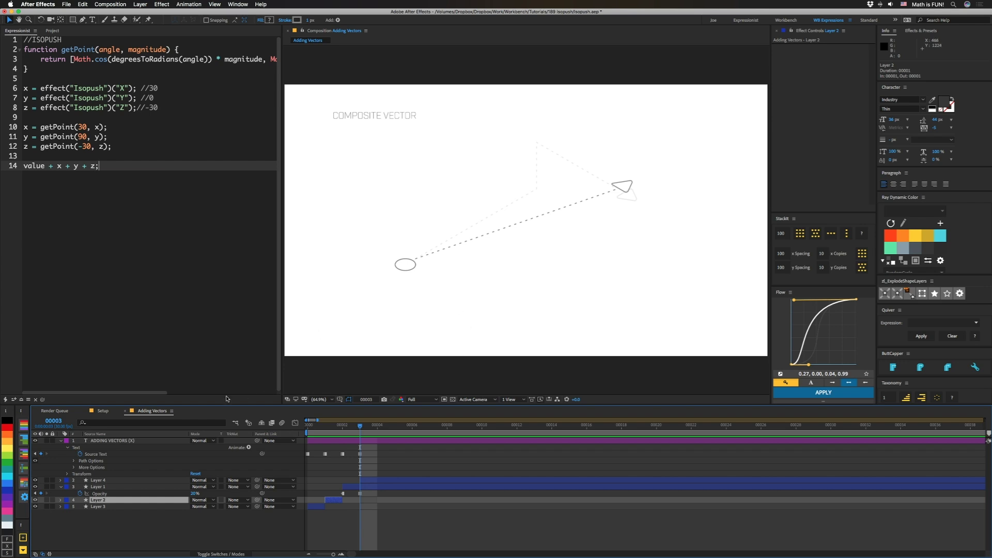
click(102, 411)
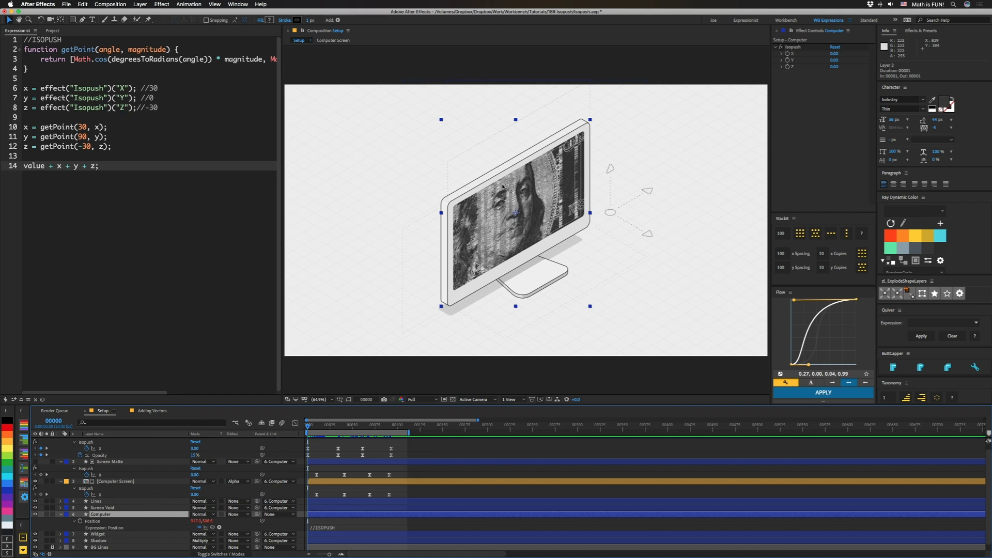
Drag the monitor left and push it along Isopush Z, then undo the Z change
drag(542, 259, 441, 256)
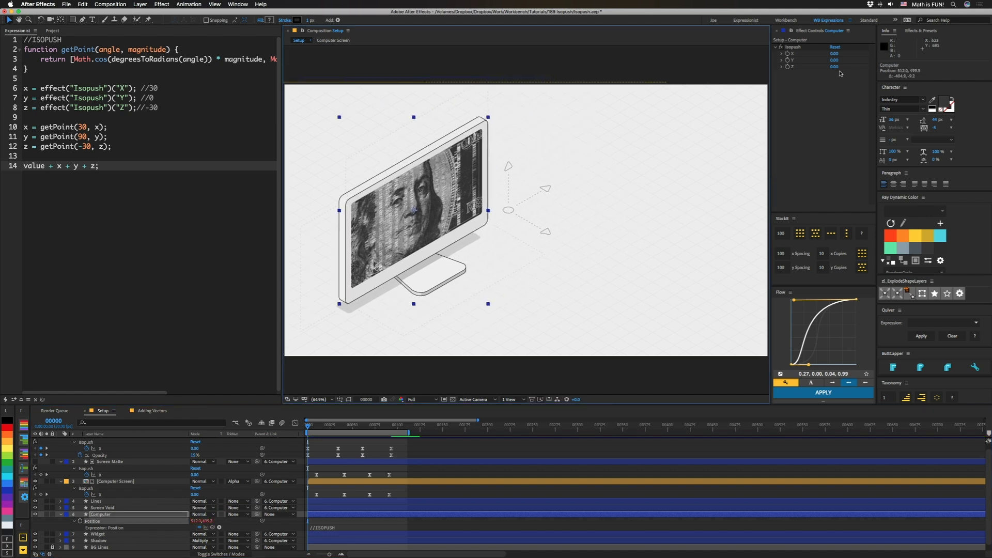
drag(835, 66, 916, 82)
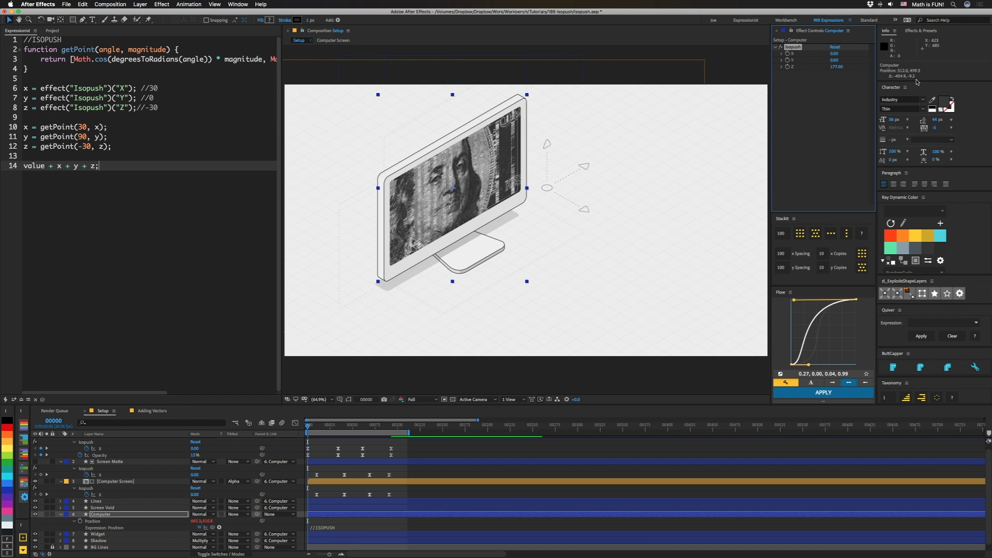
key(cmd+z)
key(cmd+z)
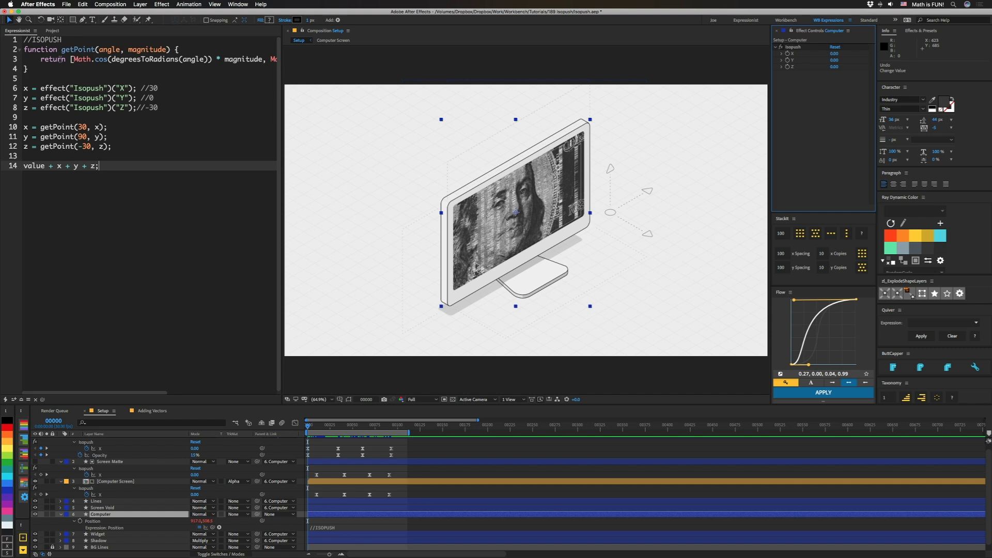
scroll(128, 58, right, 3)
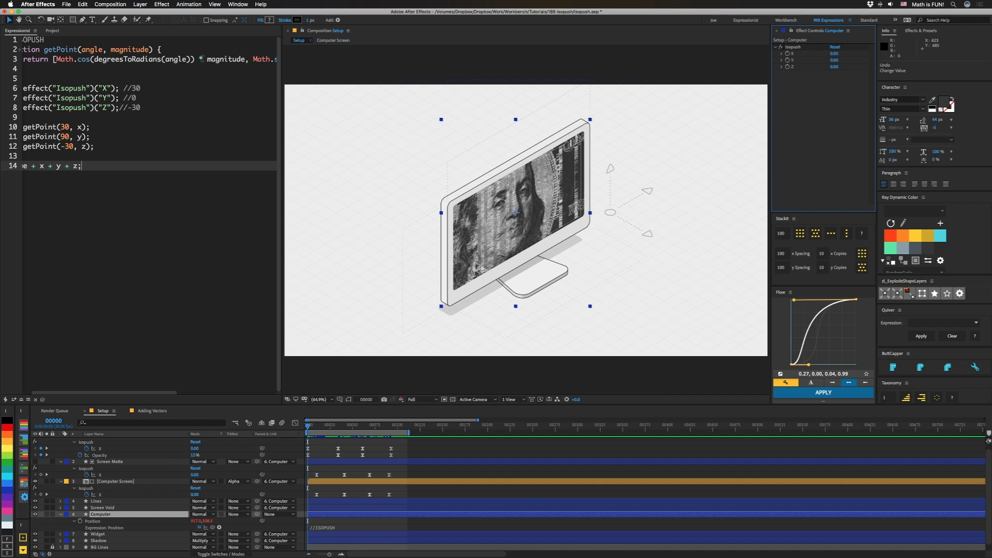
scroll(200, 59, right, 1)
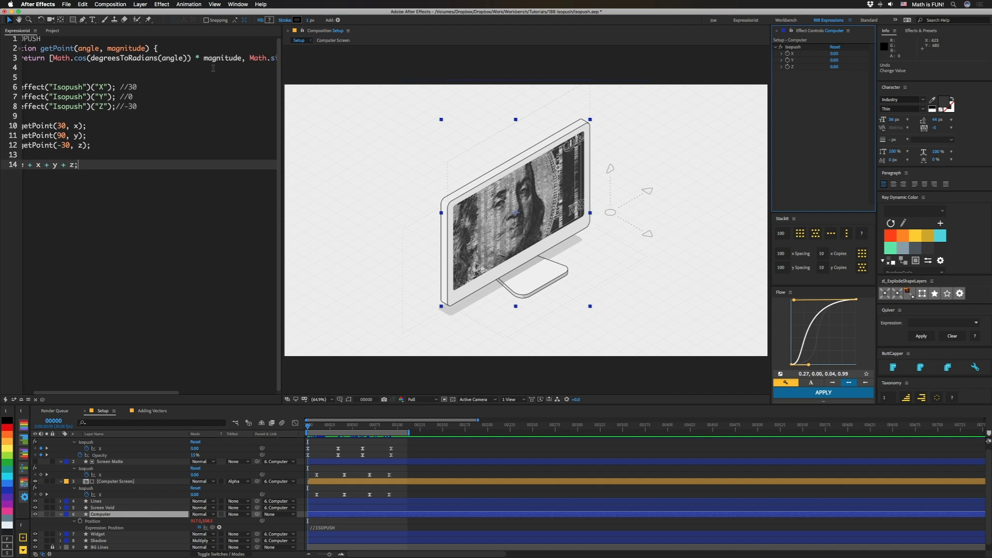
scroll(213, 68, right, 5)
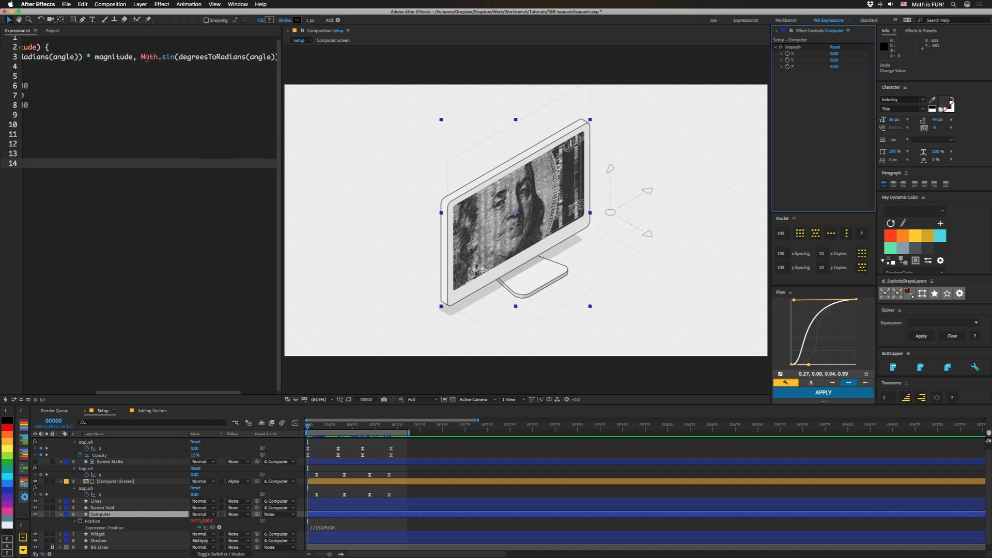
scroll(165, 69, right, 3)
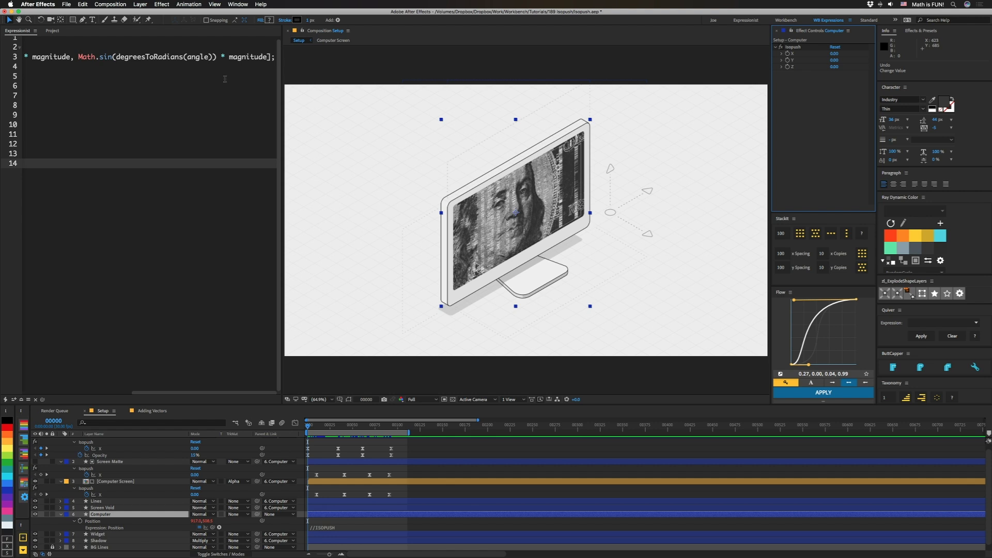
scroll(224, 78, left, 8)
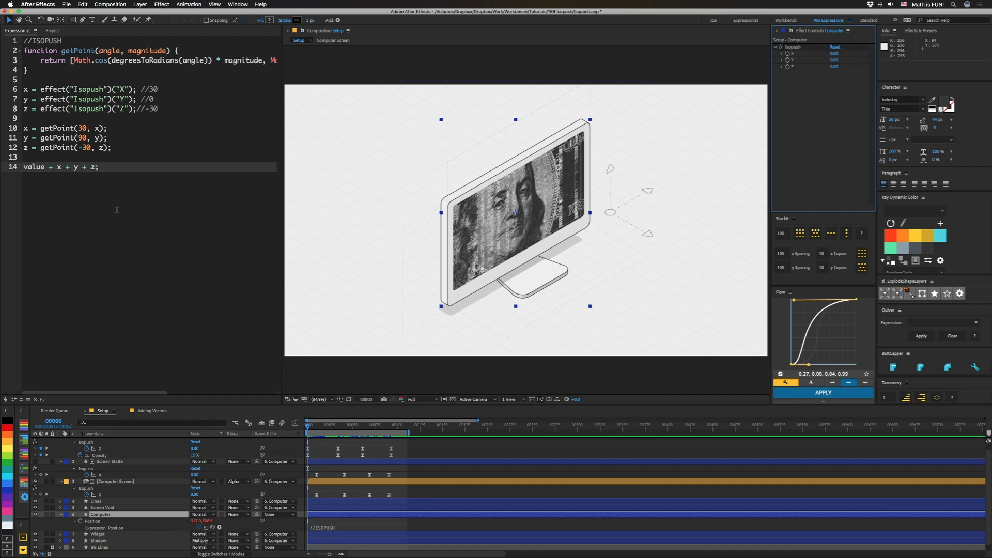
Play the Setup composition preview to watch the screen slide out of the monitor
key(space)
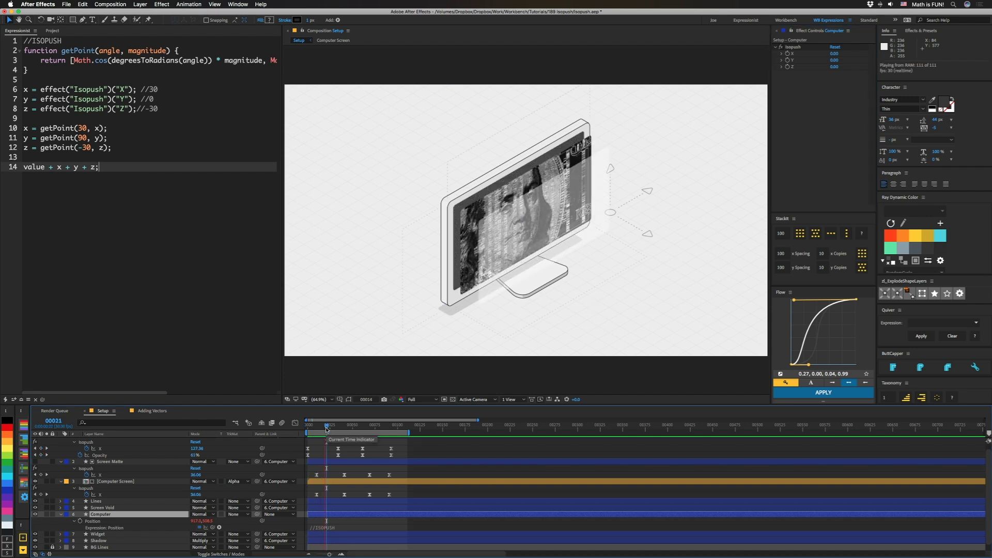